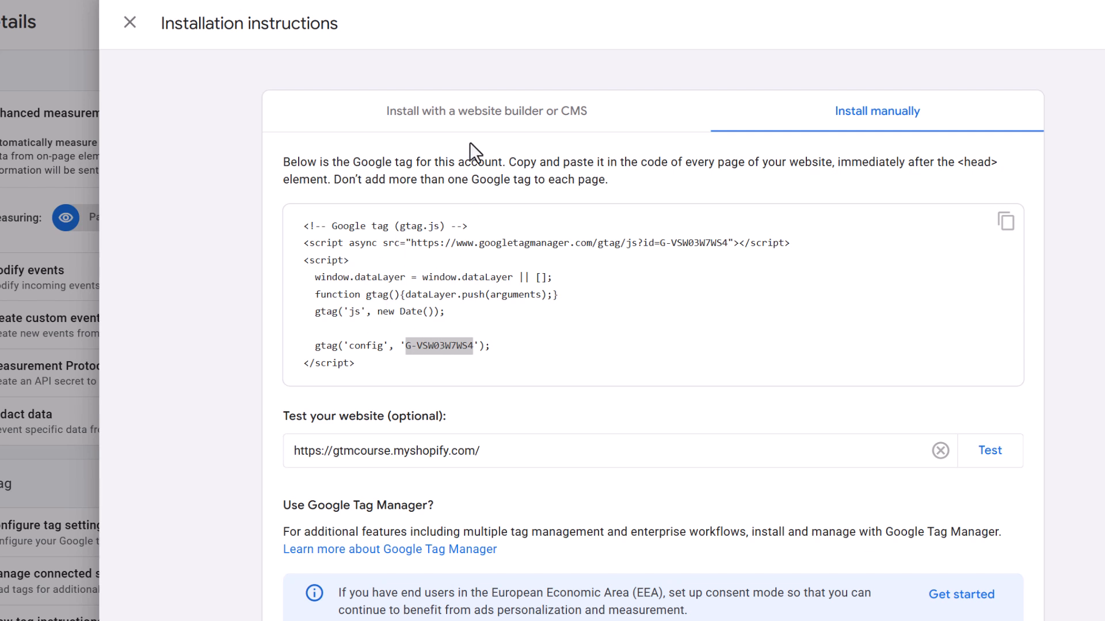
click(483, 113)
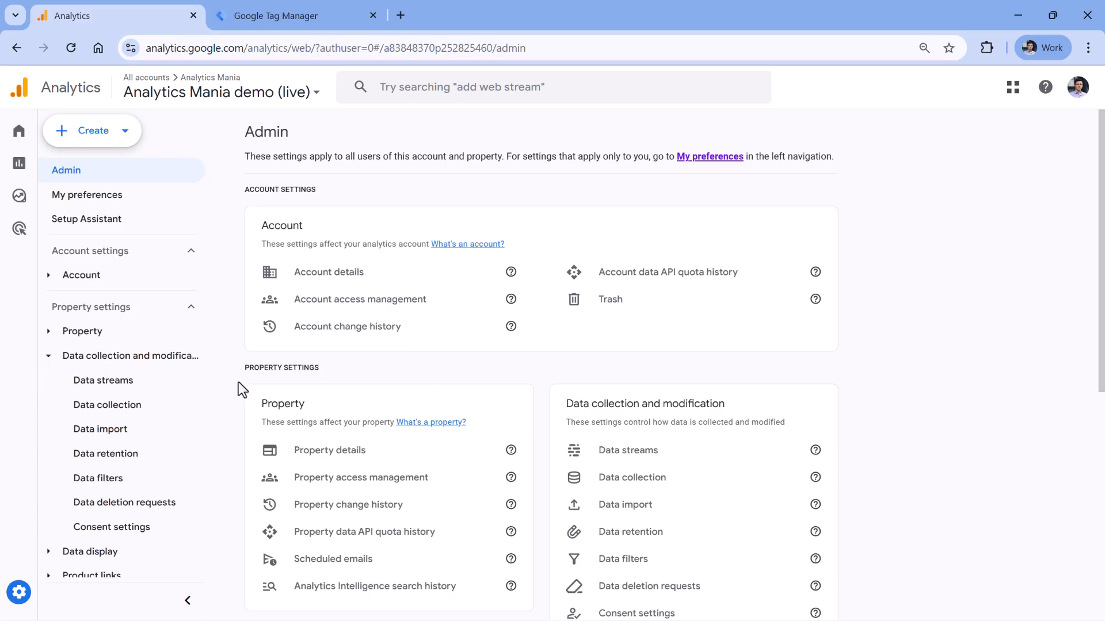
Open the domain configuration in the Google tag settings of the GTM Sandbox website data stream
scroll(149, 426, down, 1)
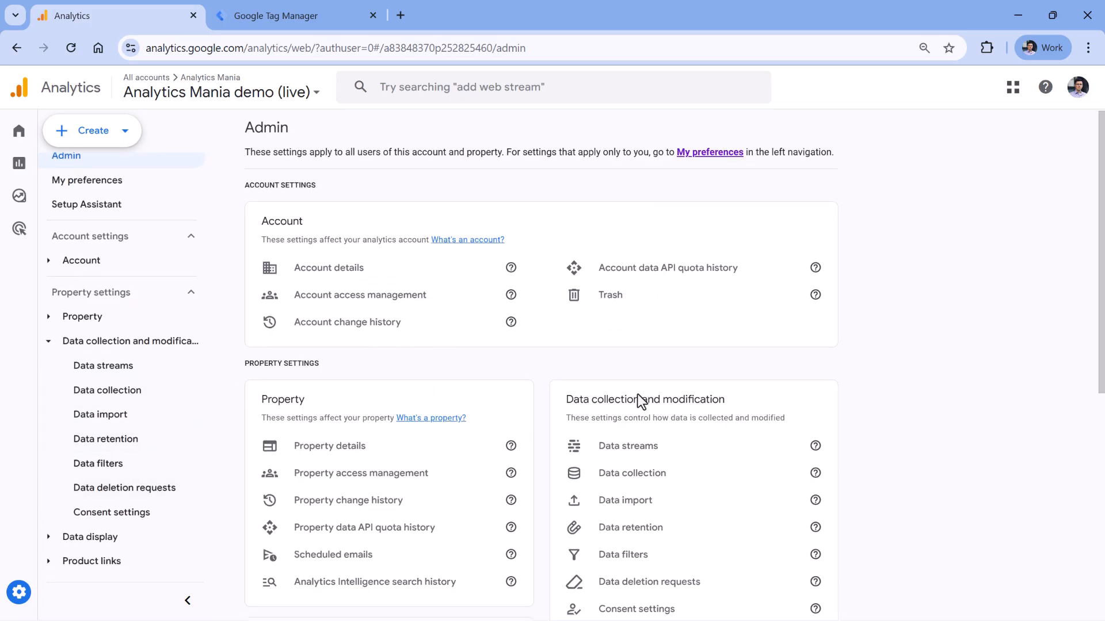
scroll(636, 403, down, 3)
click(629, 308)
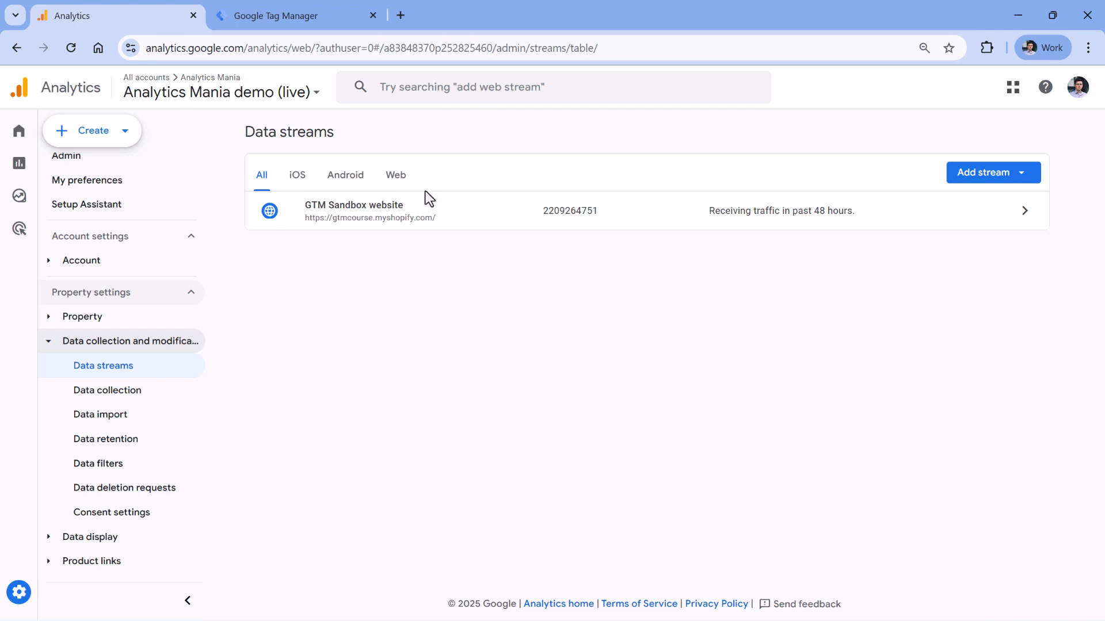
click(424, 217)
scroll(482, 282, down, 3)
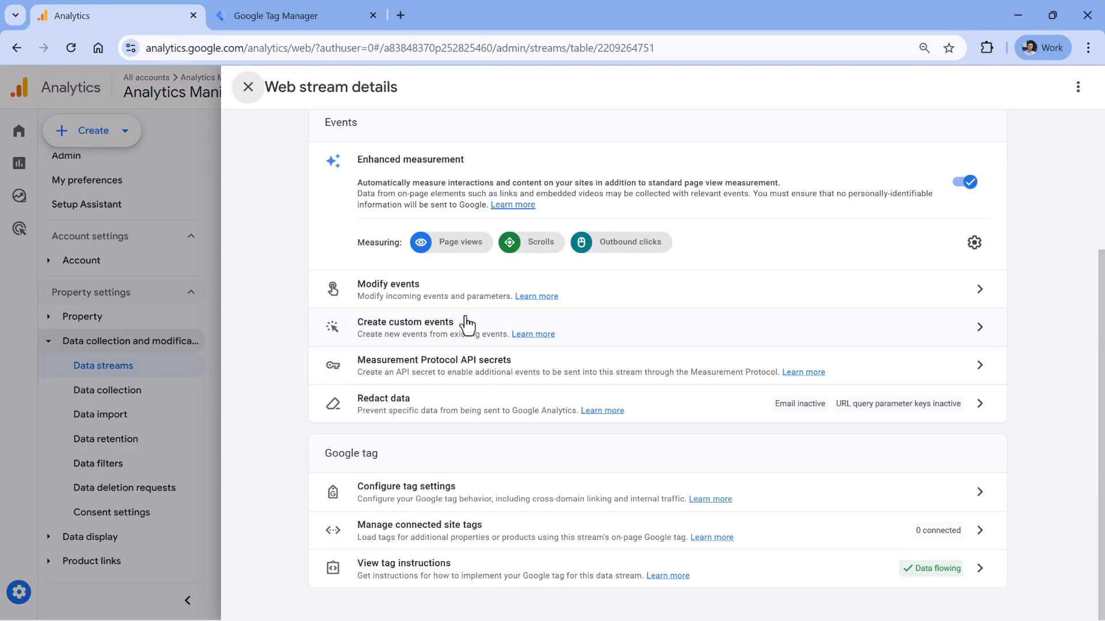
click(430, 501)
scroll(520, 319, down, 1)
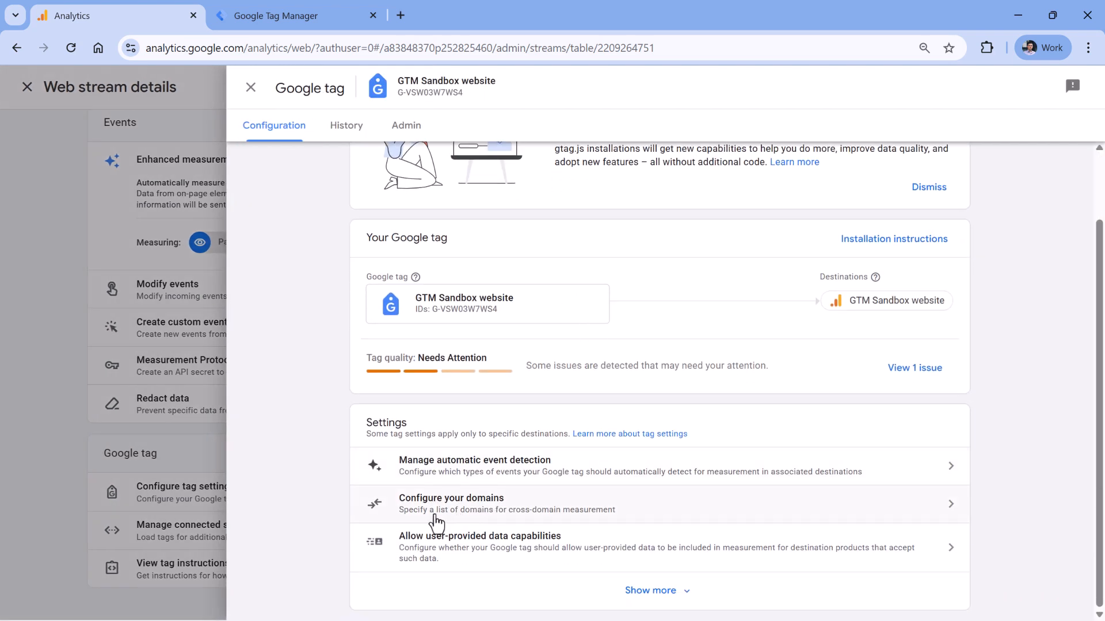
click(479, 512)
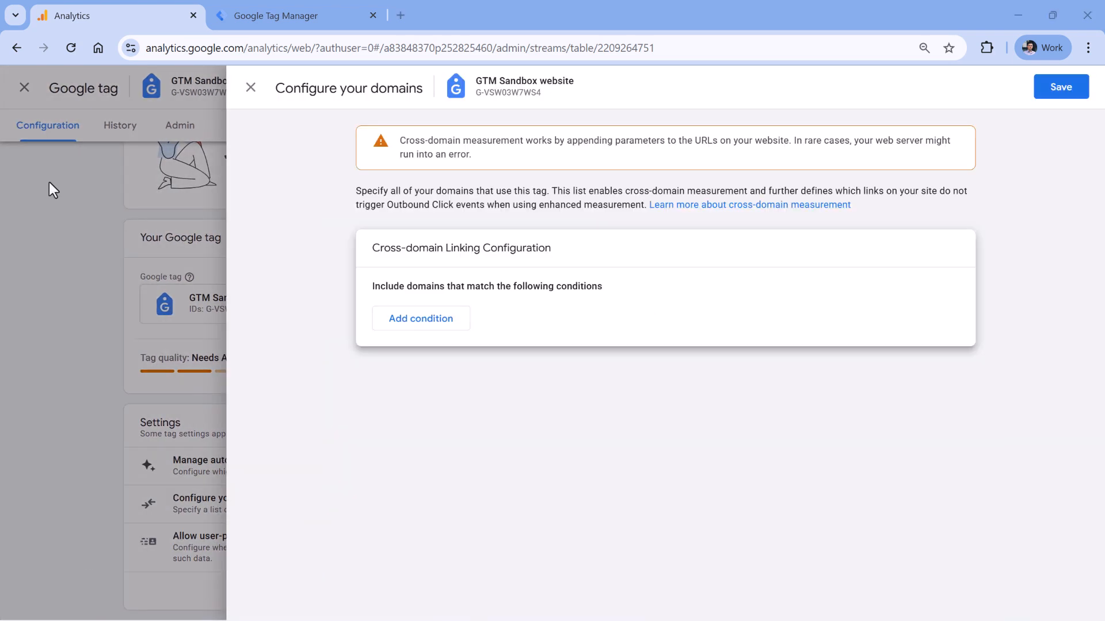
Add a cross-domain linking condition that includes domains containing example.com
click(422, 322)
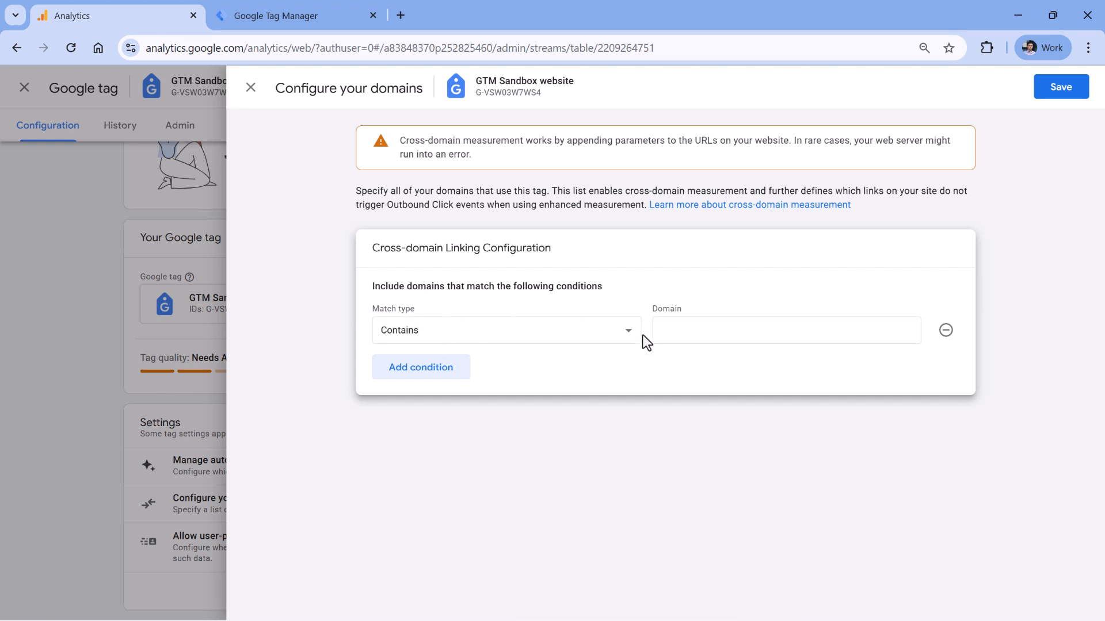
click(698, 335)
text(example.com)
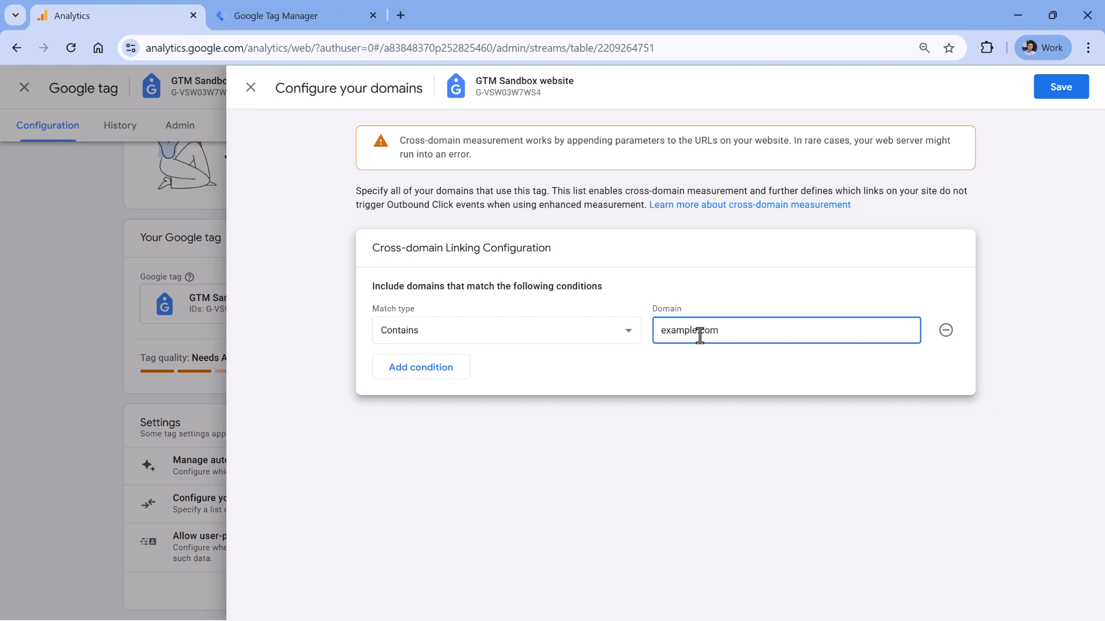
double_click(713, 337)
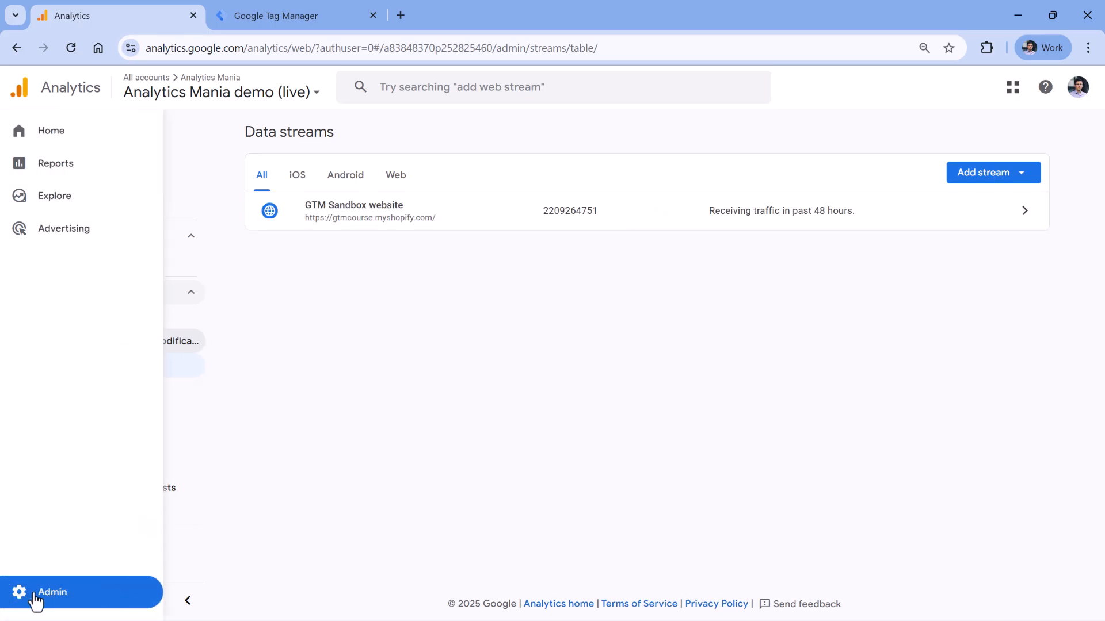
Open the unwanted referrals list in the Google tag settings of the GTM Sandbox website data stream
click(410, 216)
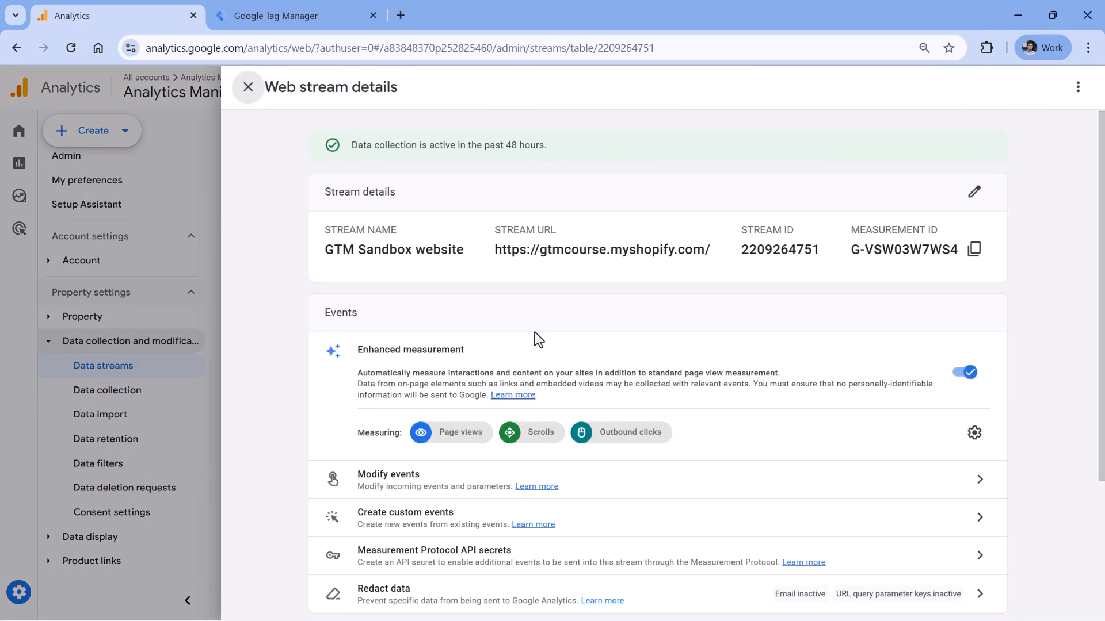
scroll(534, 339, down, 3)
click(452, 506)
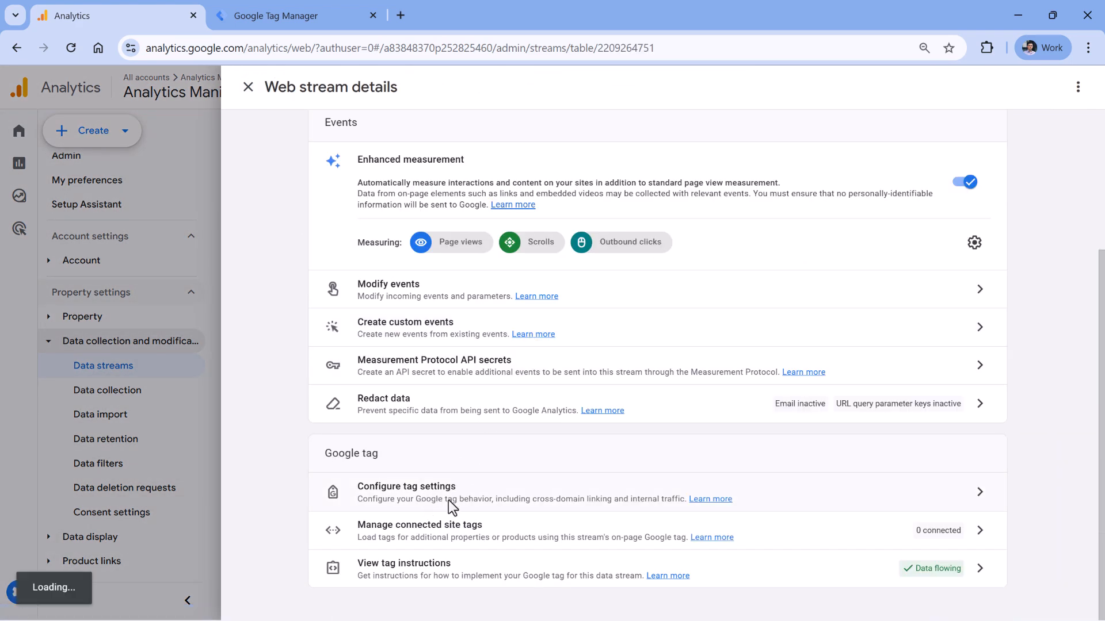
scroll(620, 523, down, 2)
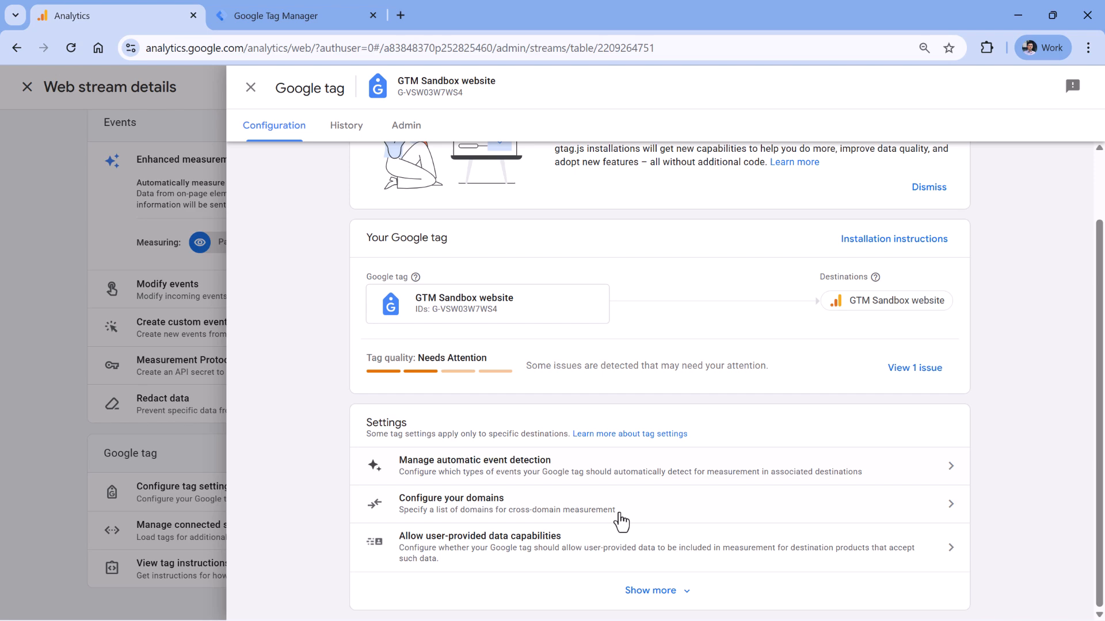
click(644, 595)
scroll(580, 463, down, 4)
click(473, 452)
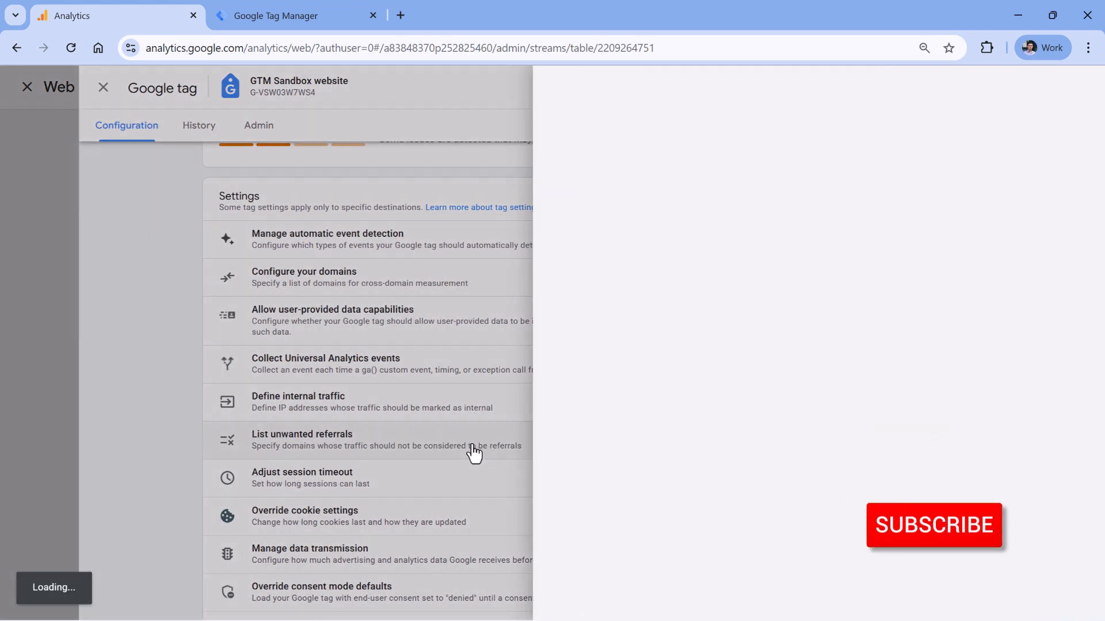
Enter example.com as the domain in the unwanted referrals condition with the match type Referral domain contains
click(711, 257)
text(example)
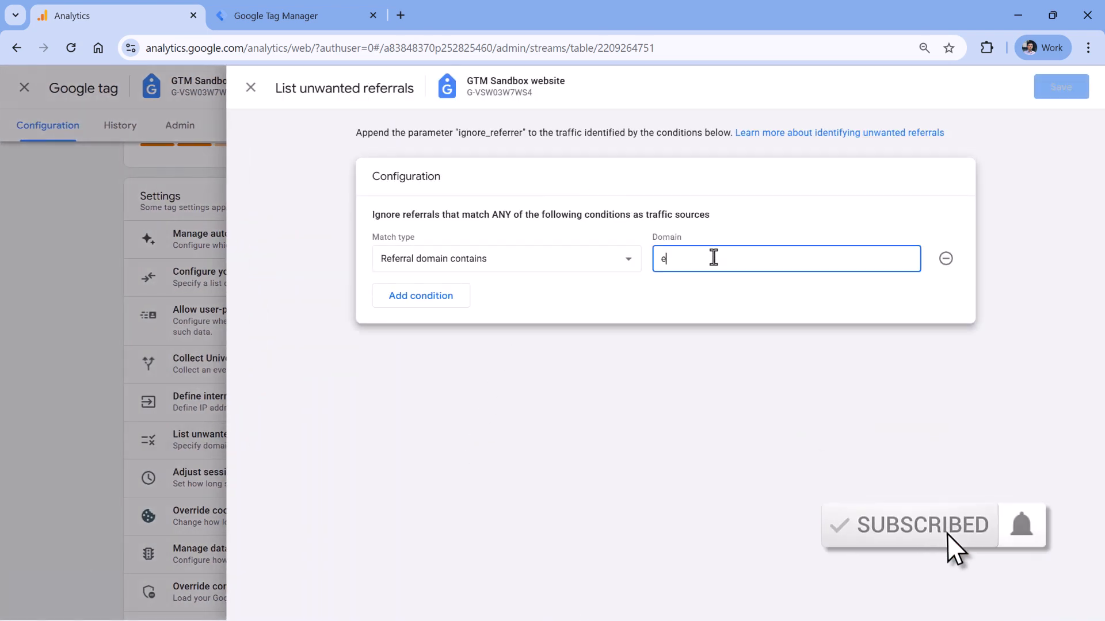
text(.com)
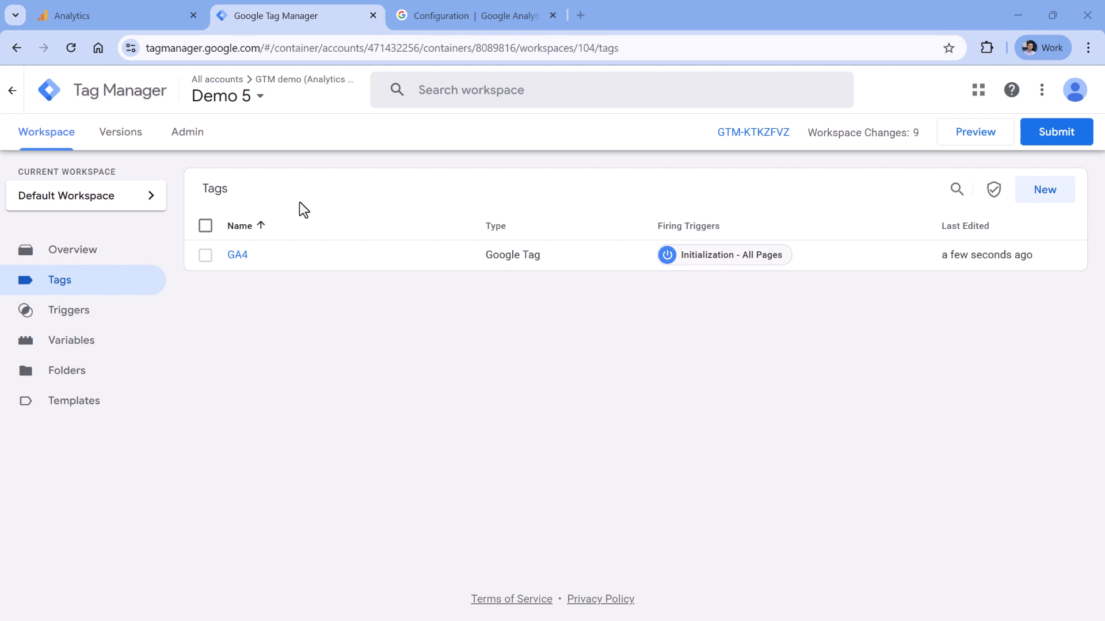
Edit the GA4 Google tag in Google Tag Manager and set its cookie_domain value to blog.example.com
click(239, 255)
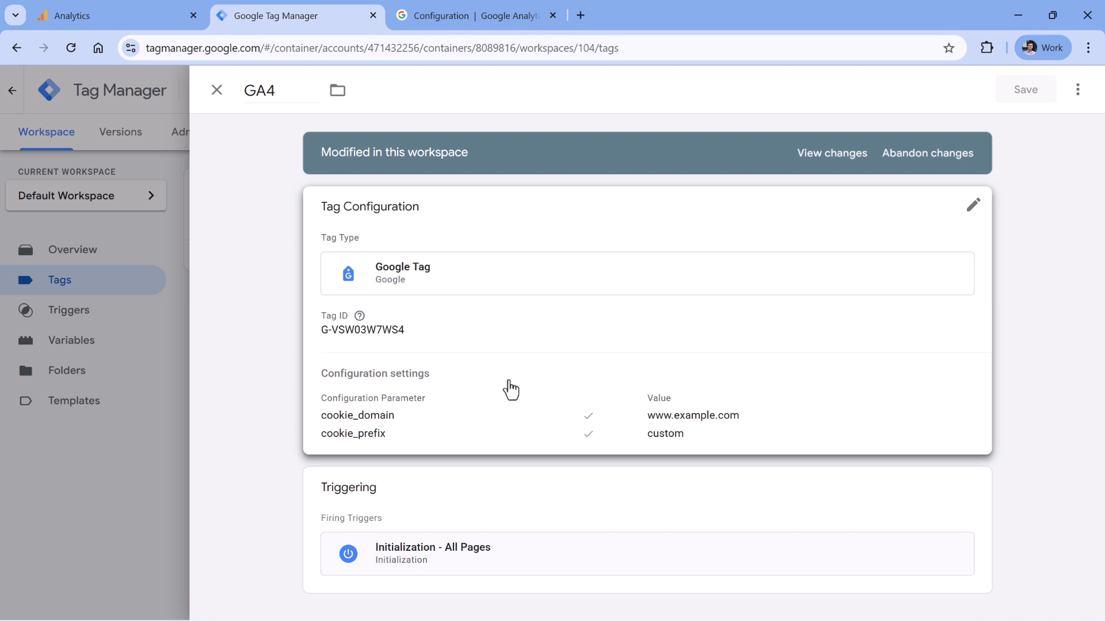
scroll(517, 360, down, 4)
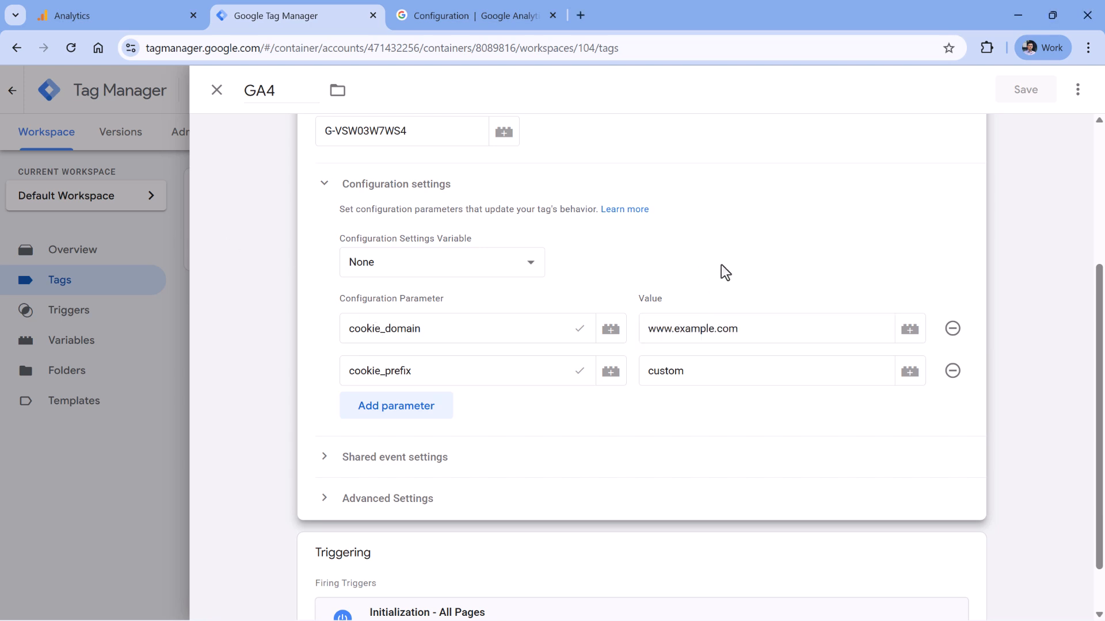
click(761, 331)
drag(761, 331, 649, 328)
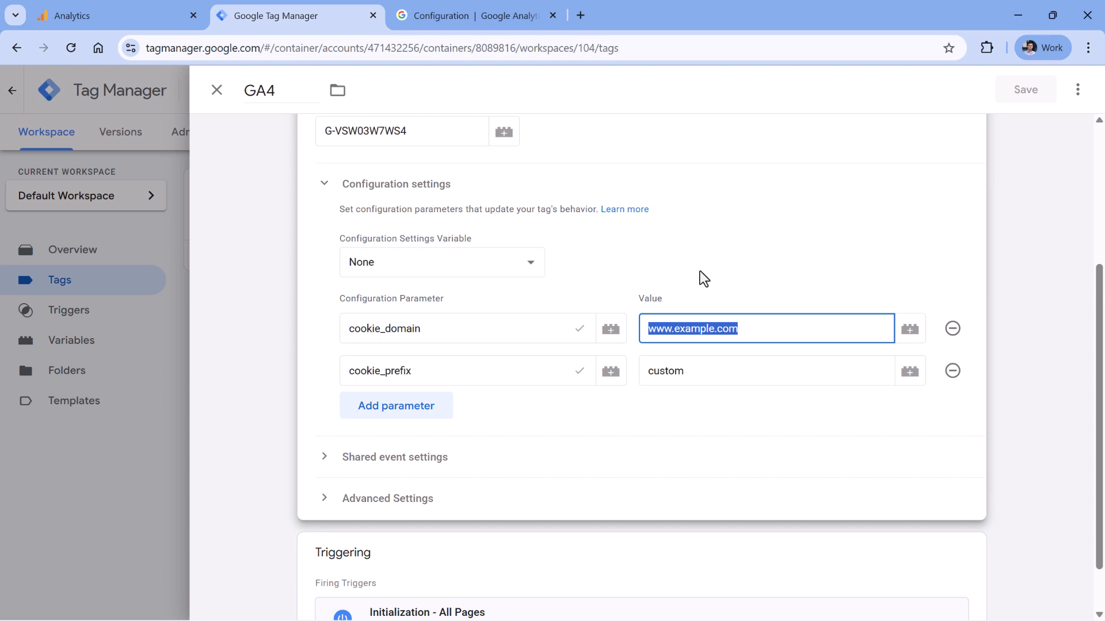
drag(649, 331, 662, 337)
text(blog.)
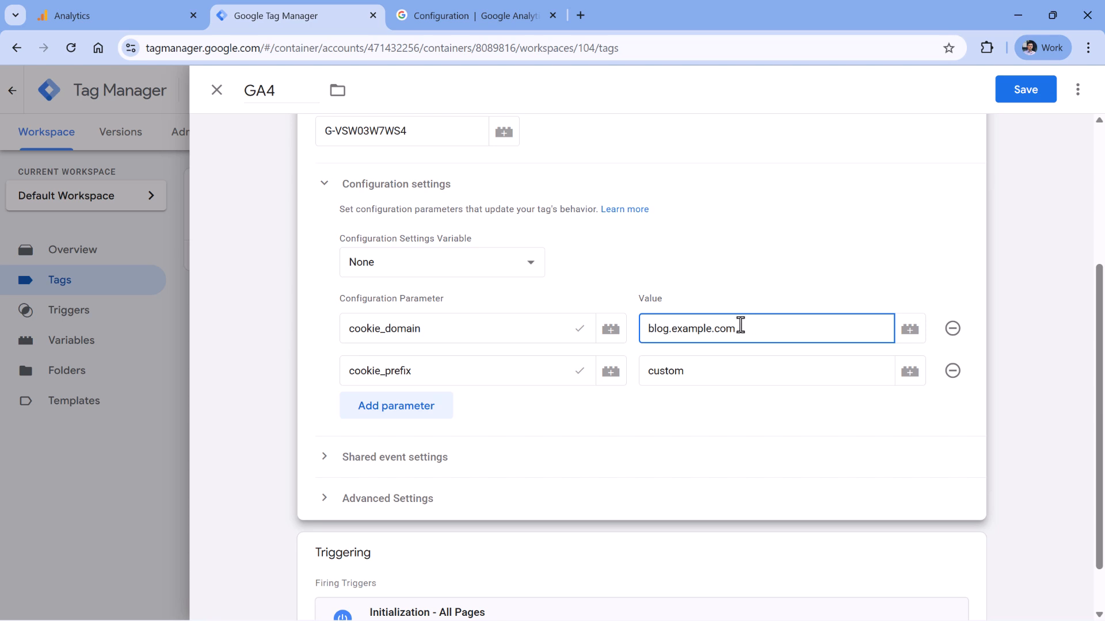
click(688, 306)
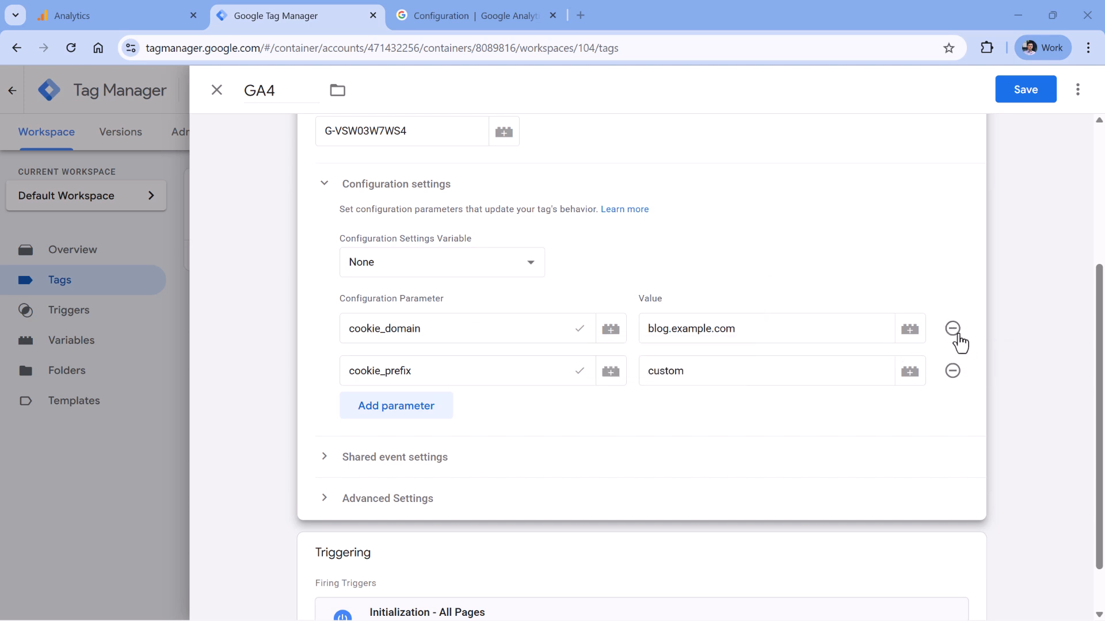
Change the cookie_domain value to auto and delete the cookie_domain parameter from the tag
double_click(660, 338)
text(auto)
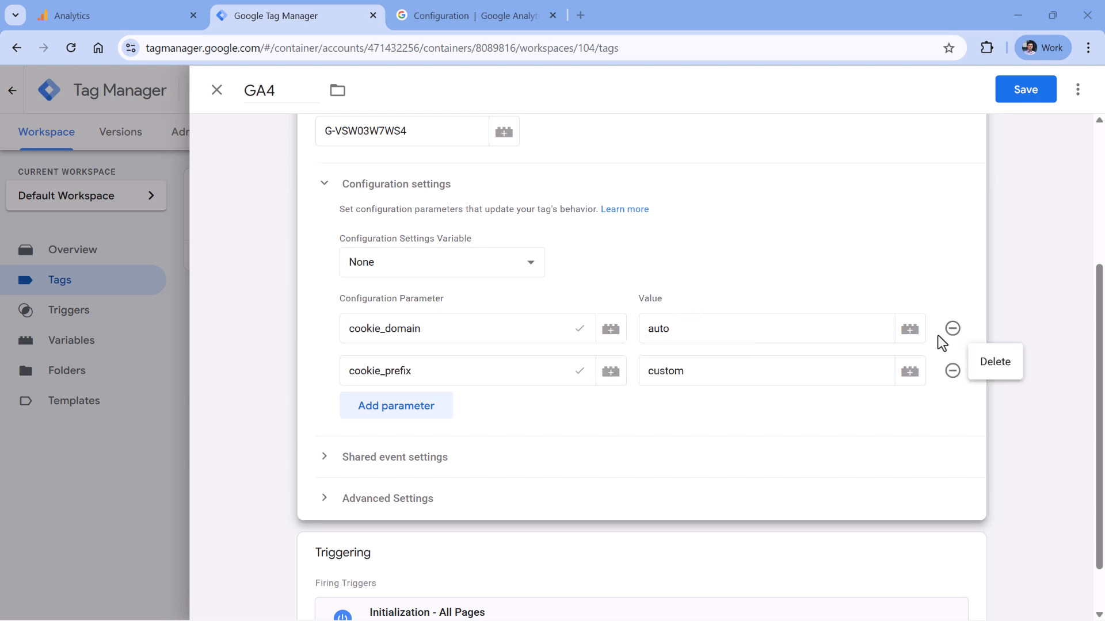
click(953, 329)
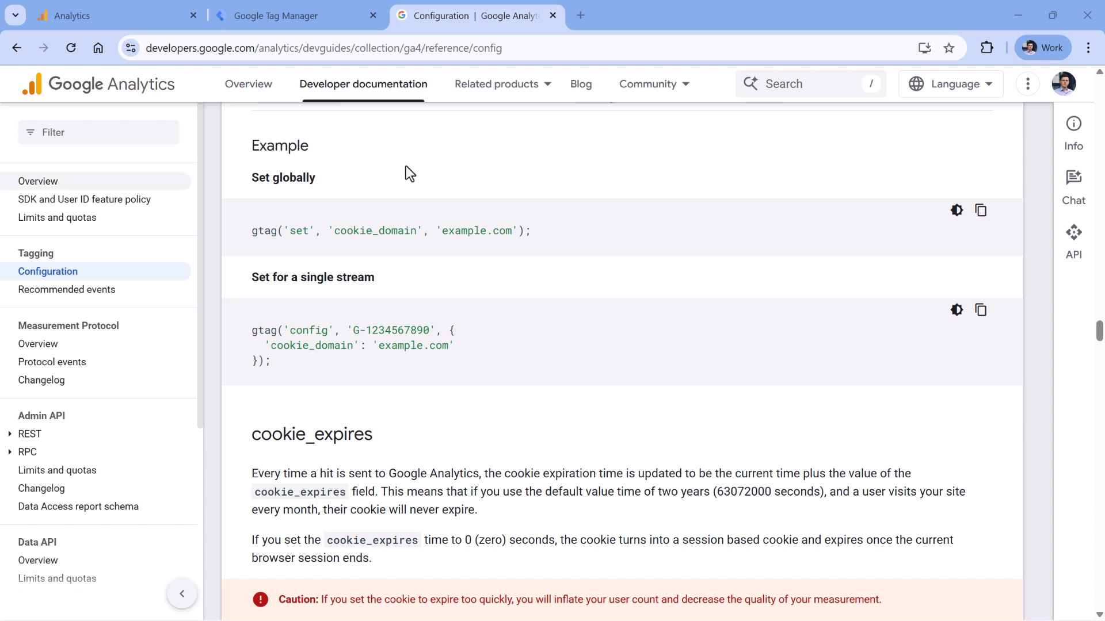
Examine the cookie_domain field in the single-stream gtag config example of the Google Analytics developer documentation
double_click(274, 347)
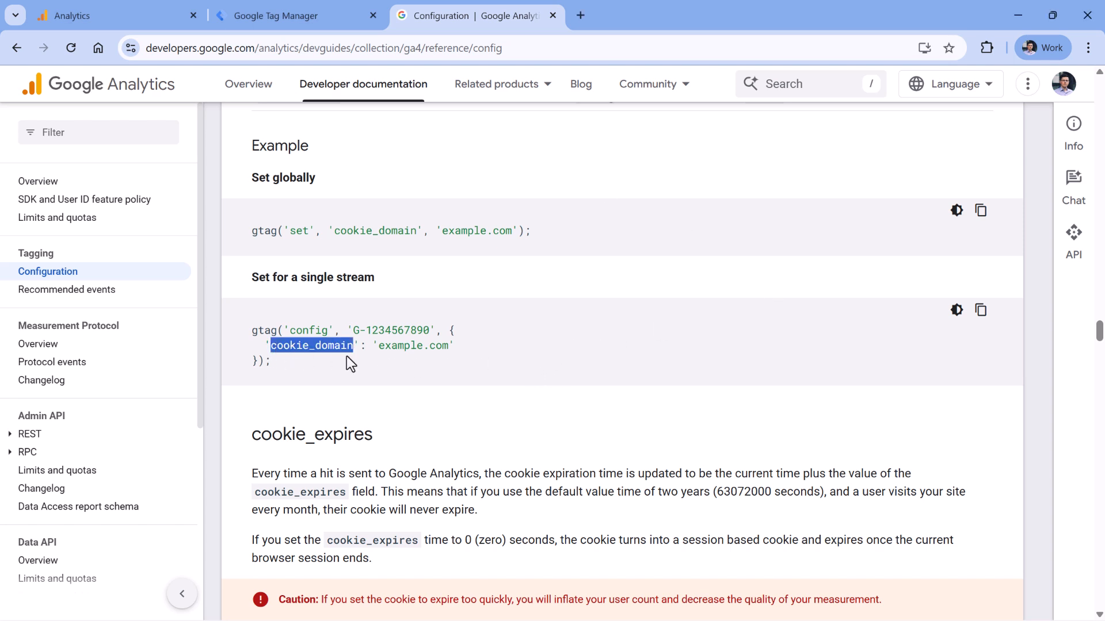
double_click(260, 328)
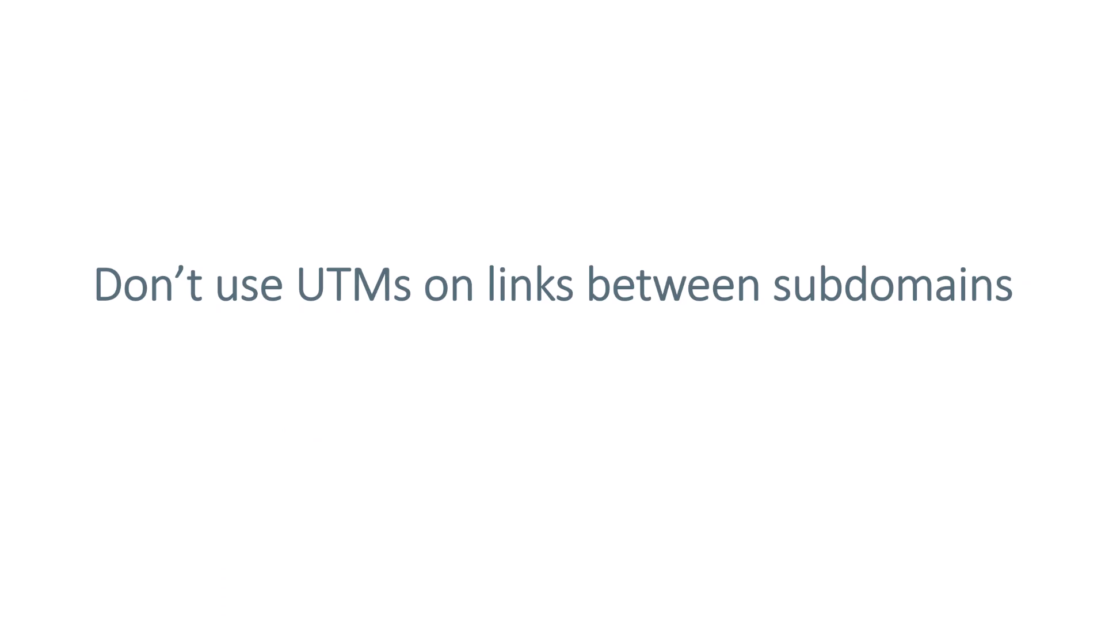